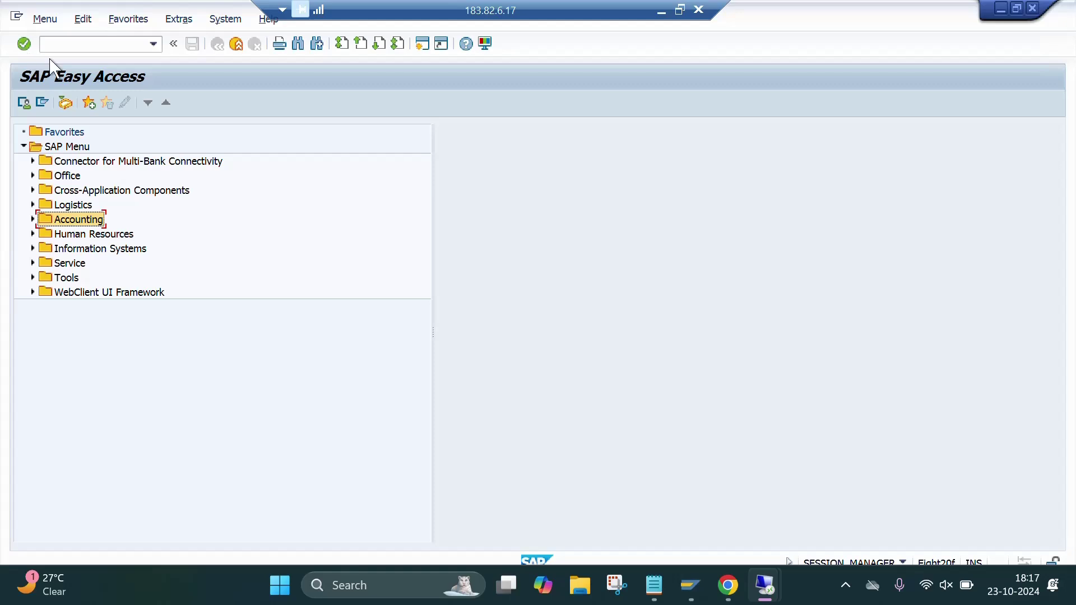
- Open transaction FS00 and switch the G/L account list to company code TM01
{"action": "left_click", "coordinate": [70, 45]}
{"action": "type", "text": "fs00"}
{"action": "key", "text": "Return"}
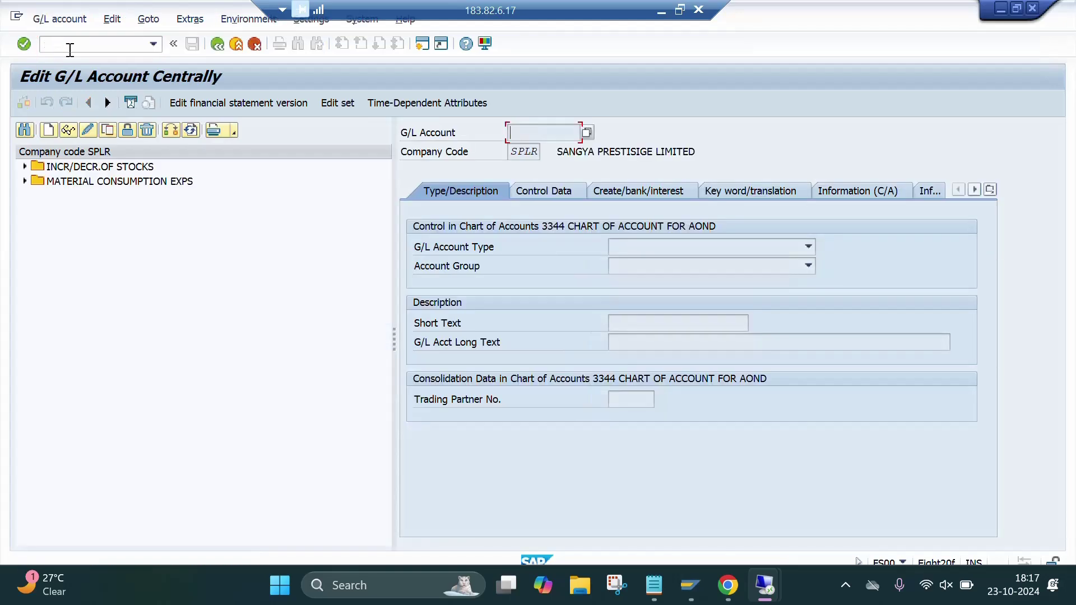
{"action": "left_click", "coordinate": [171, 133]}
{"action": "type", "text": "t"}
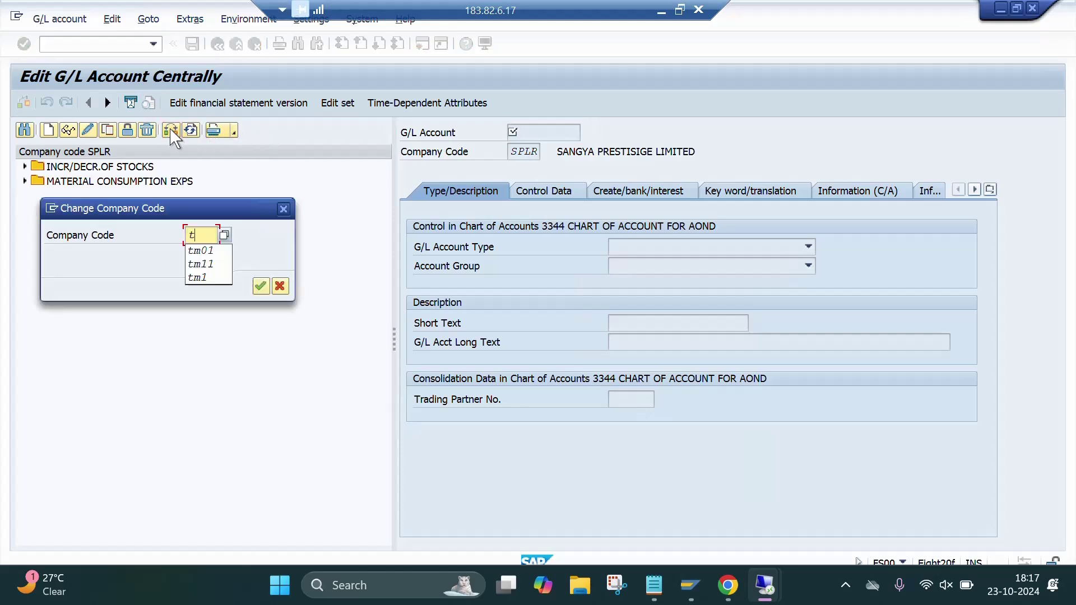
{"action": "type", "text": "m01"}
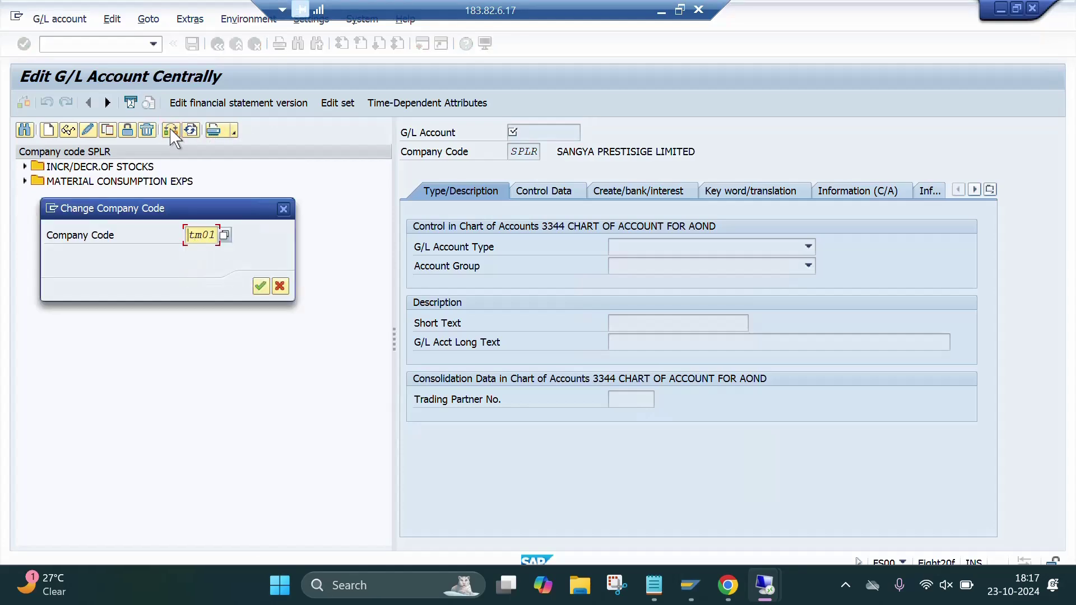
{"action": "key", "text": "Return"}
- Expand the assets, expenses, income and liability groups of TM01 and select the PURCHASE A/C account
{"action": "left_click", "coordinate": [25, 166]}
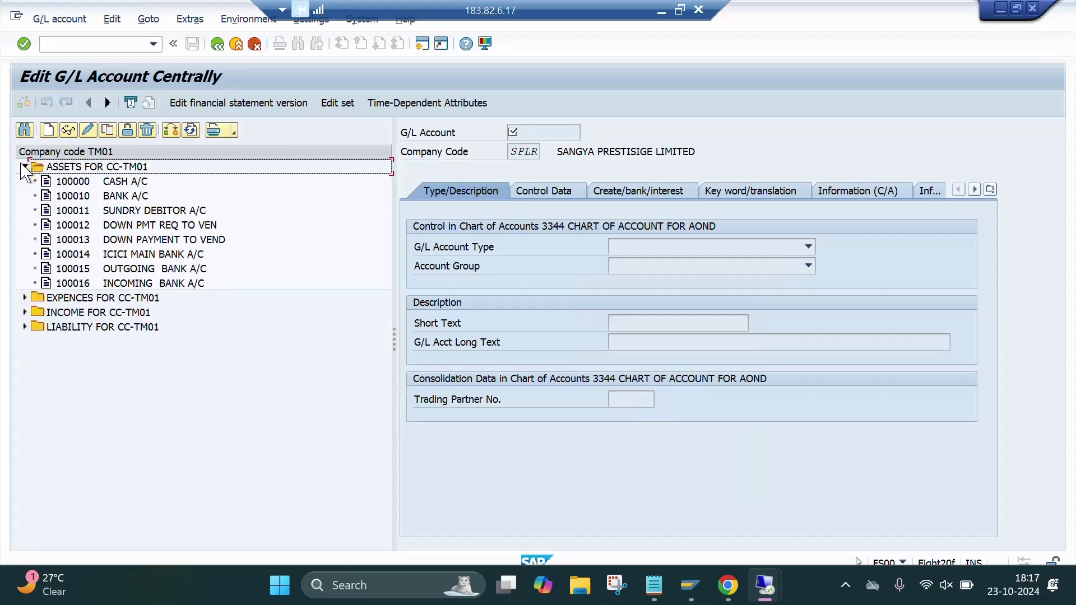
{"action": "left_click", "coordinate": [24, 298]}
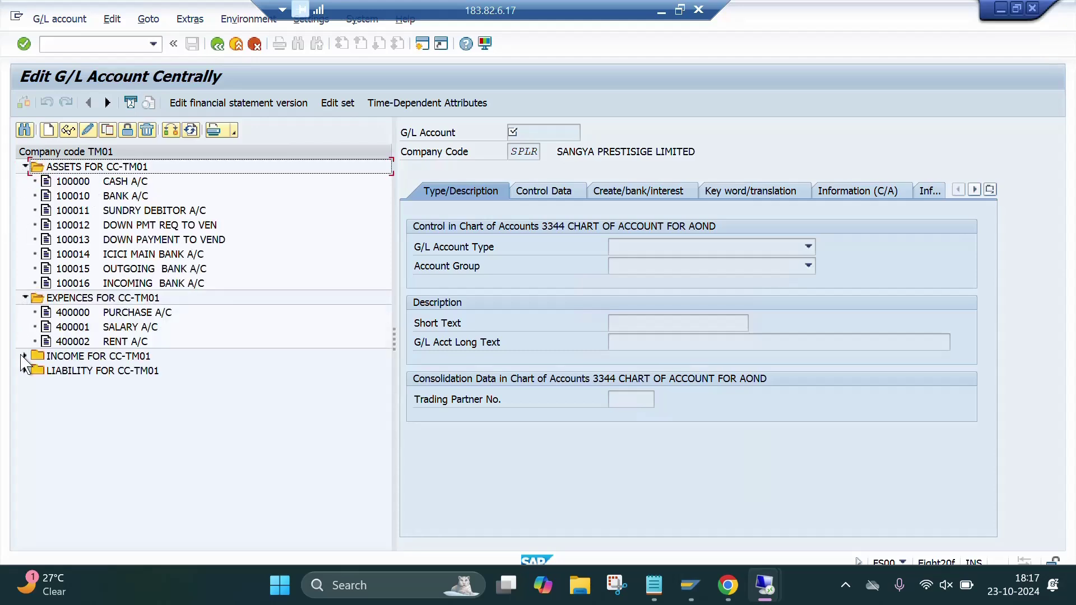
{"action": "left_click", "coordinate": [25, 357]}
{"action": "left_click", "coordinate": [24, 385]}
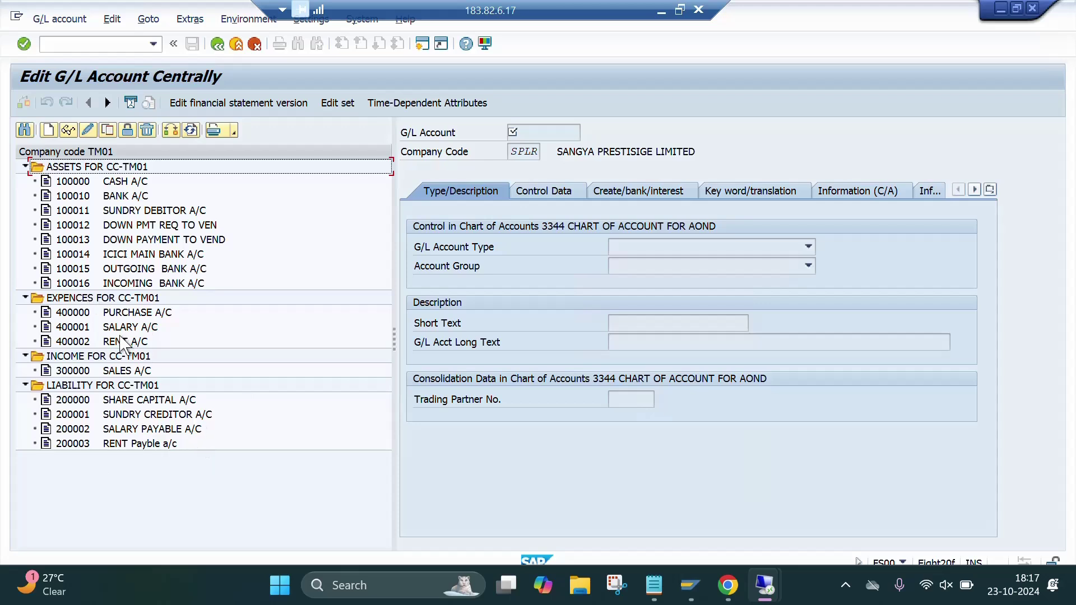
{"action": "left_click", "coordinate": [84, 314]}
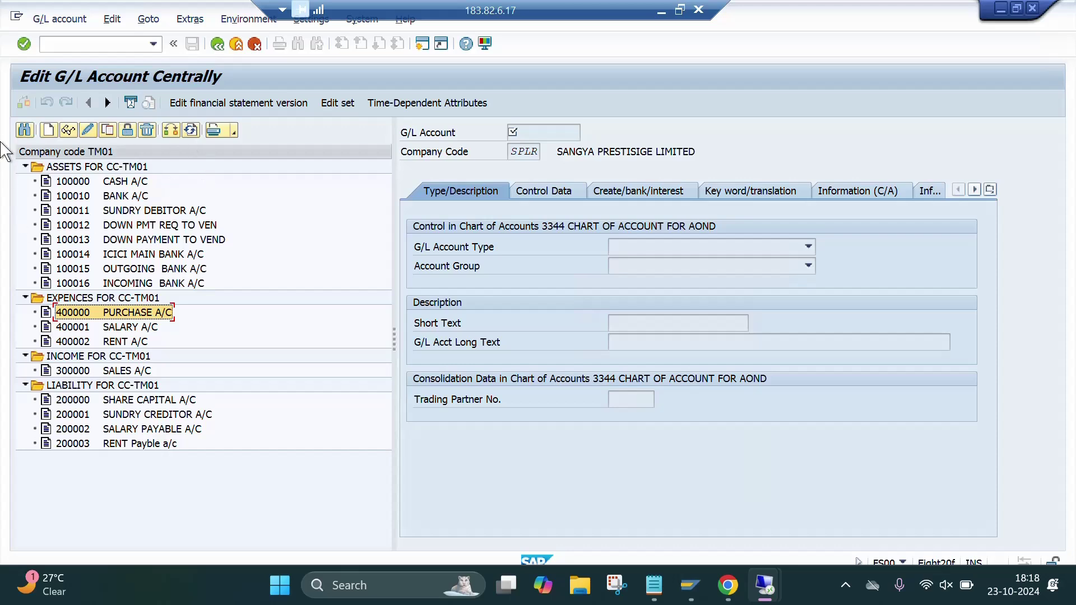
- Switch the account list to company code TM11 and expand its expenses group to check the existing accounts
{"action": "left_click", "coordinate": [172, 131]}
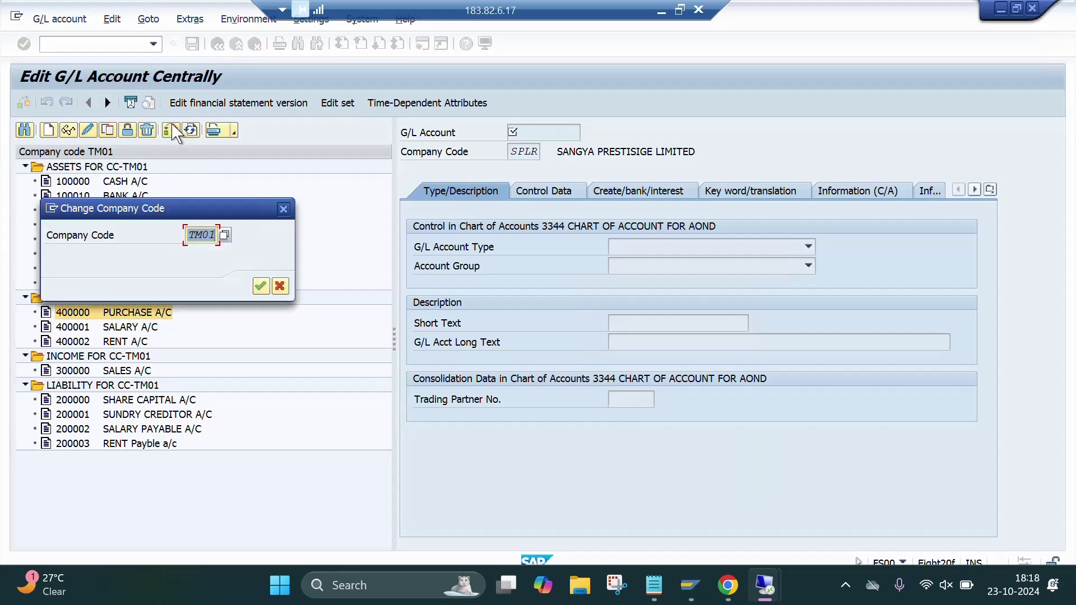
{"action": "type", "text": "tm11"}
{"action": "key", "text": "Return"}
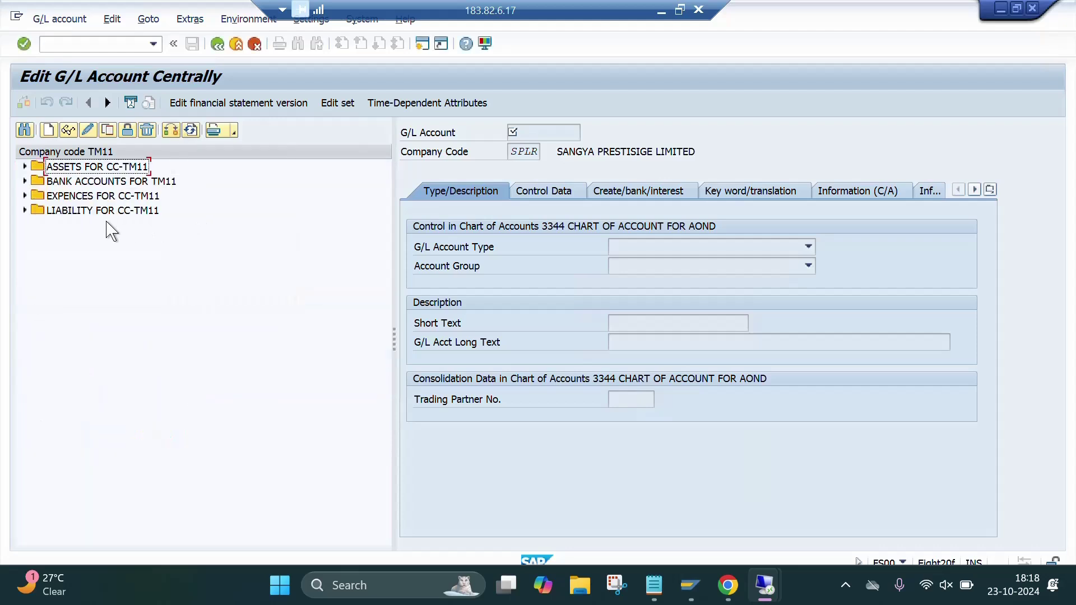
{"action": "left_click", "coordinate": [25, 196]}
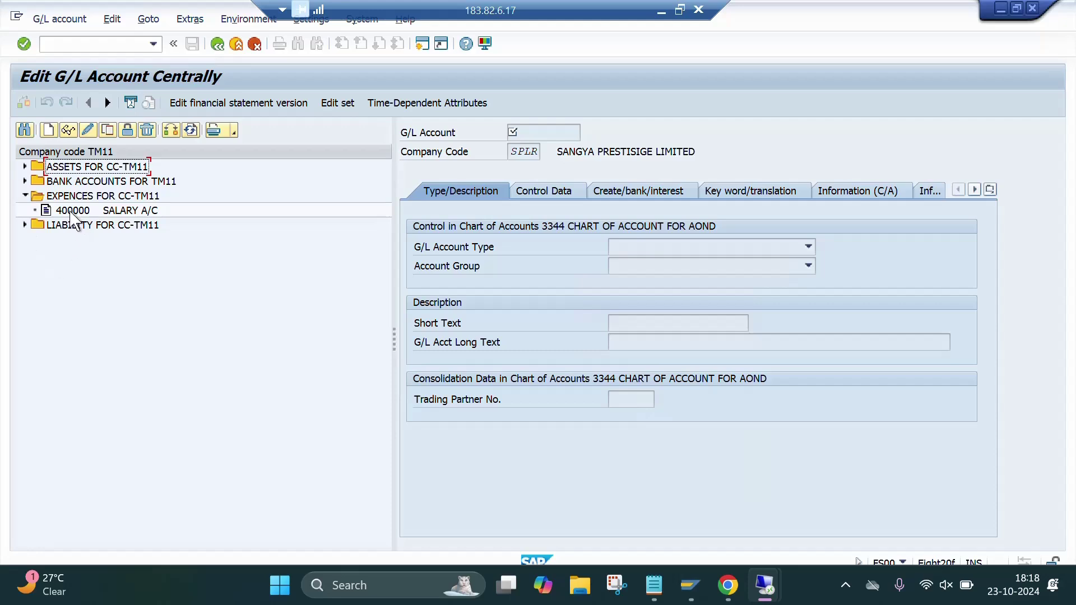
- Switch the account list back to company code TM01 and select PURCHASE A/C in its expenses group
{"action": "left_click", "coordinate": [171, 131]}
{"action": "type", "text": "tm01"}
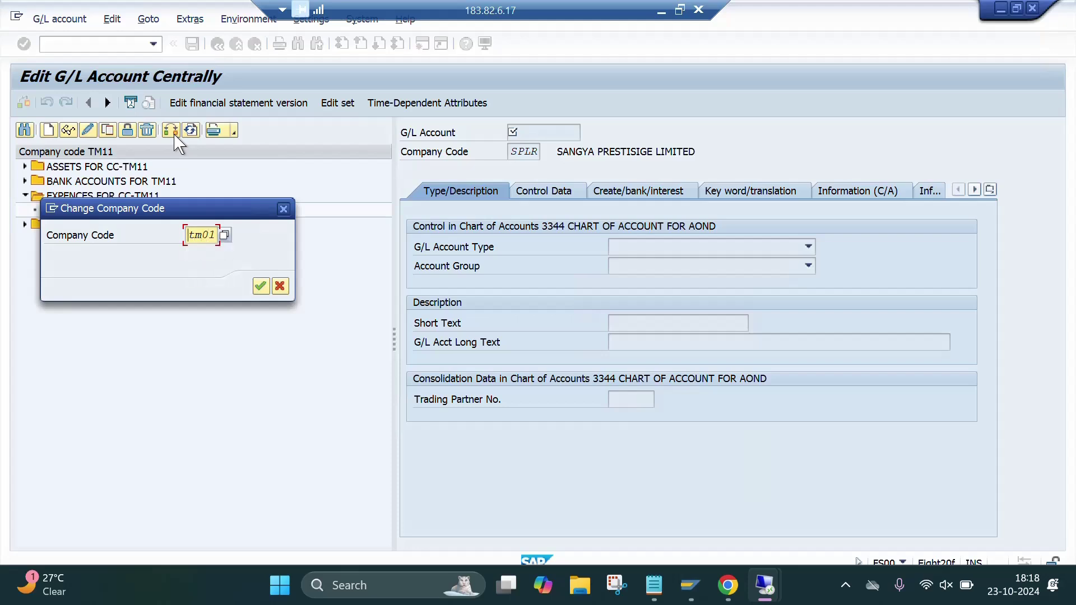
{"action": "key", "text": "Return"}
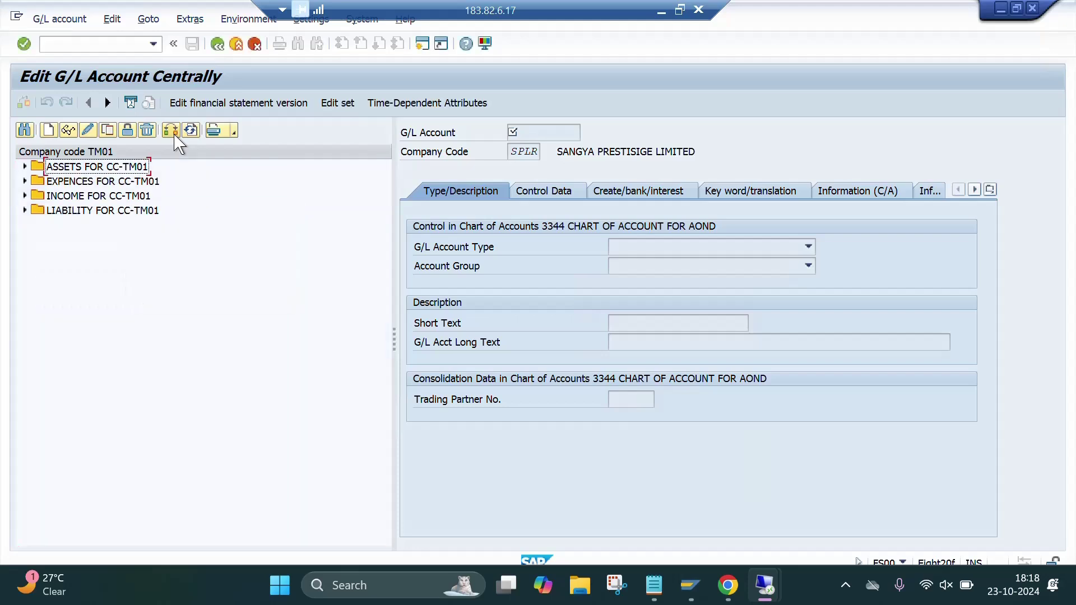
{"action": "left_click", "coordinate": [25, 181]}
{"action": "left_click", "coordinate": [101, 200]}
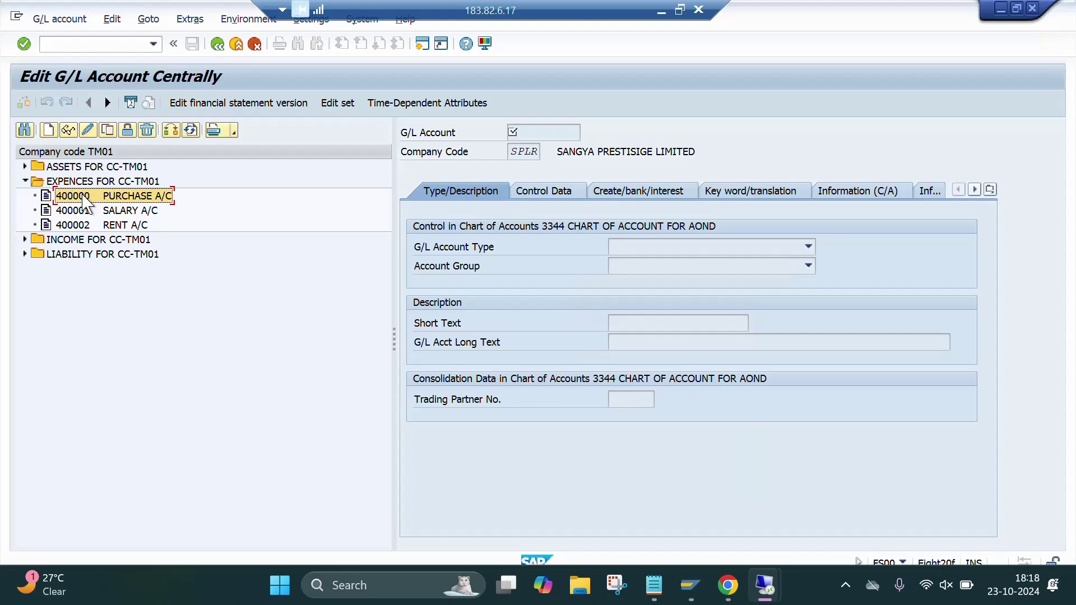
- Copy the selected purchase account as new G/L account 400001 in company code TM11
{"action": "left_click", "coordinate": [108, 131]}
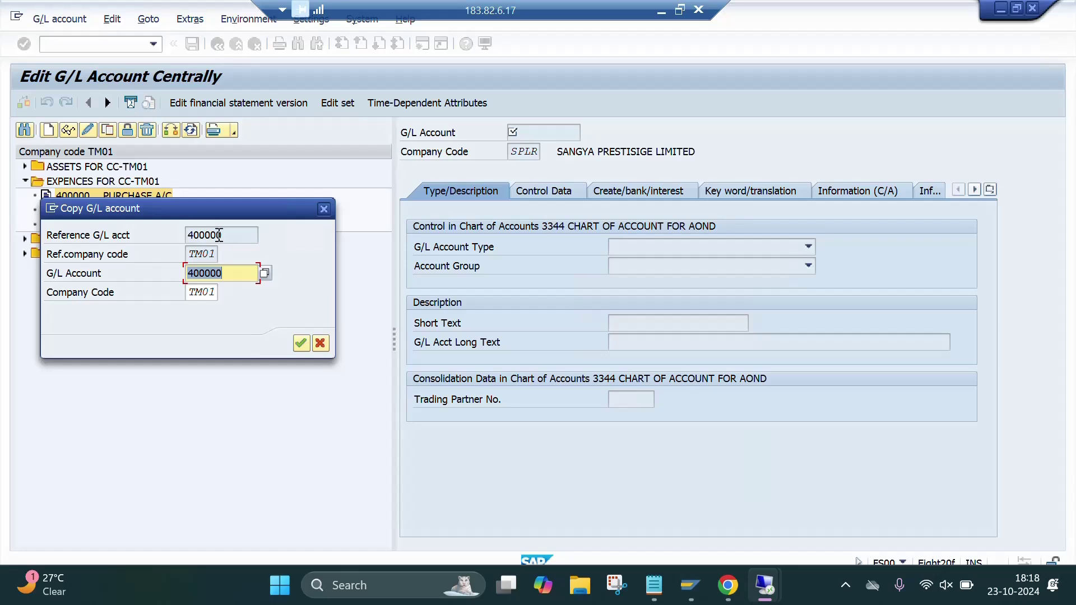
{"action": "left_click_drag", "start_coordinate": [158, 216], "coordinate": [162, 338]}
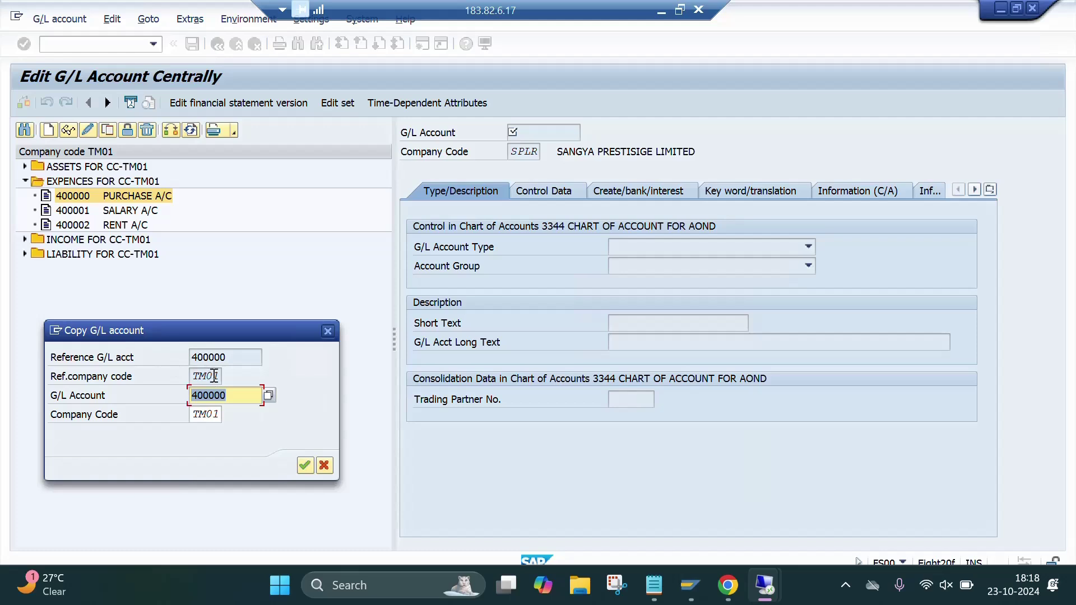
{"action": "left_click", "coordinate": [228, 397]}
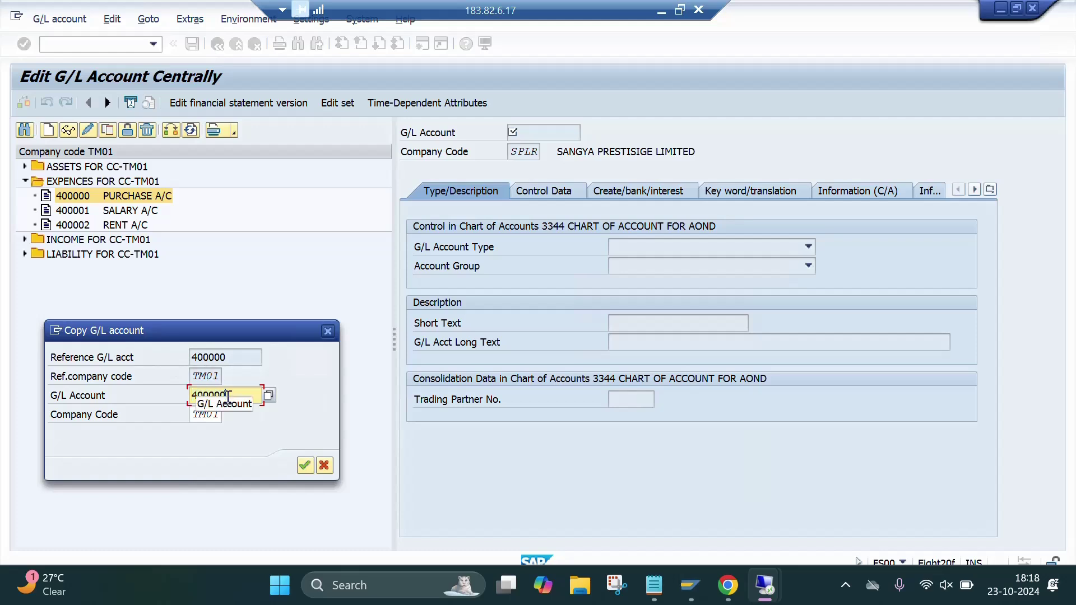
{"action": "key", "text": "BackSpace"}
{"action": "type", "text": "1"}
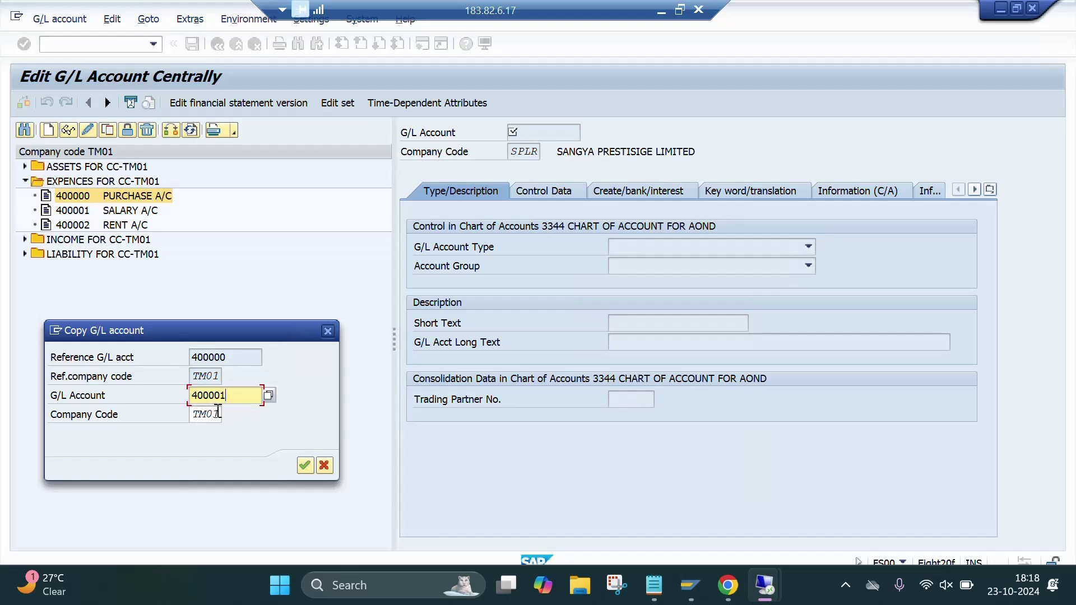
{"action": "left_click", "coordinate": [218, 415]}
{"action": "key", "text": "BackSpace"}
{"action": "key", "text": "BackSpace"}
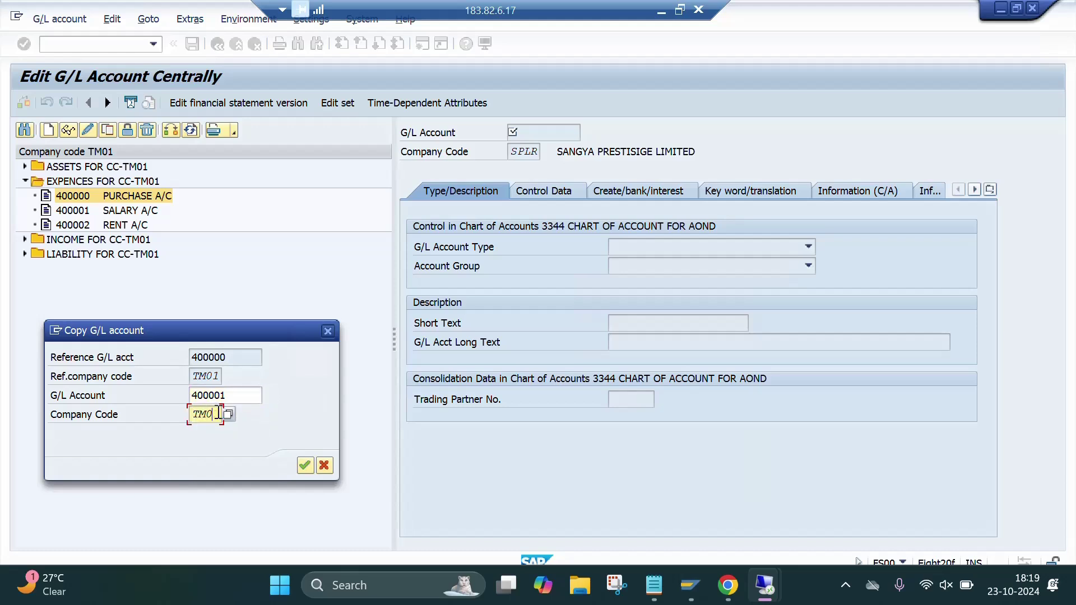
{"action": "left_click", "coordinate": [205, 443]}
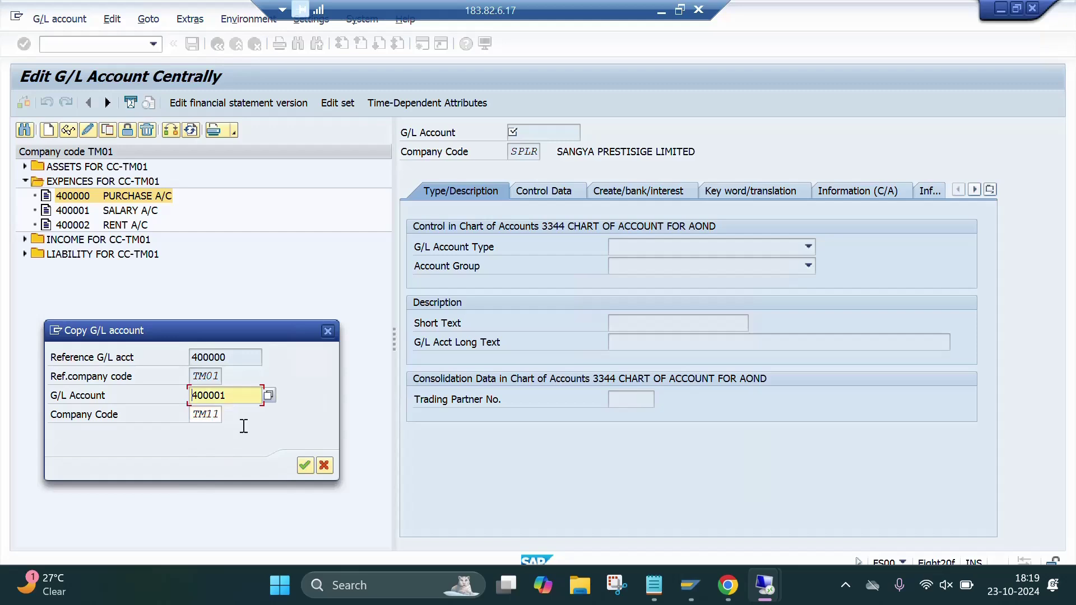
{"action": "left_click", "coordinate": [304, 466]}
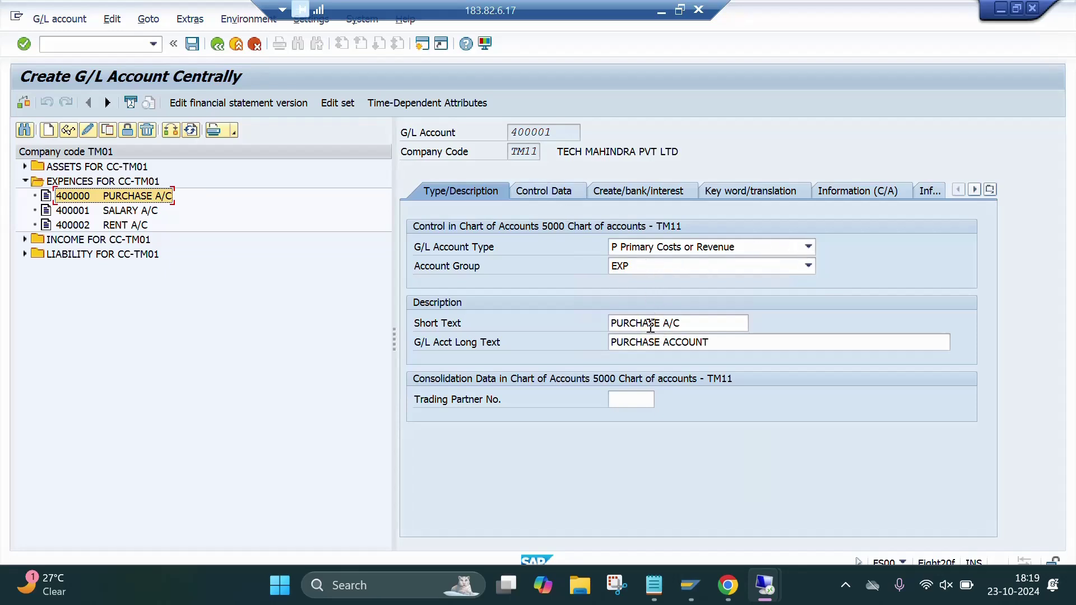
- Review the copied account's control data and create/bank/interest settings, and try to save it
{"action": "left_click", "coordinate": [543, 194]}
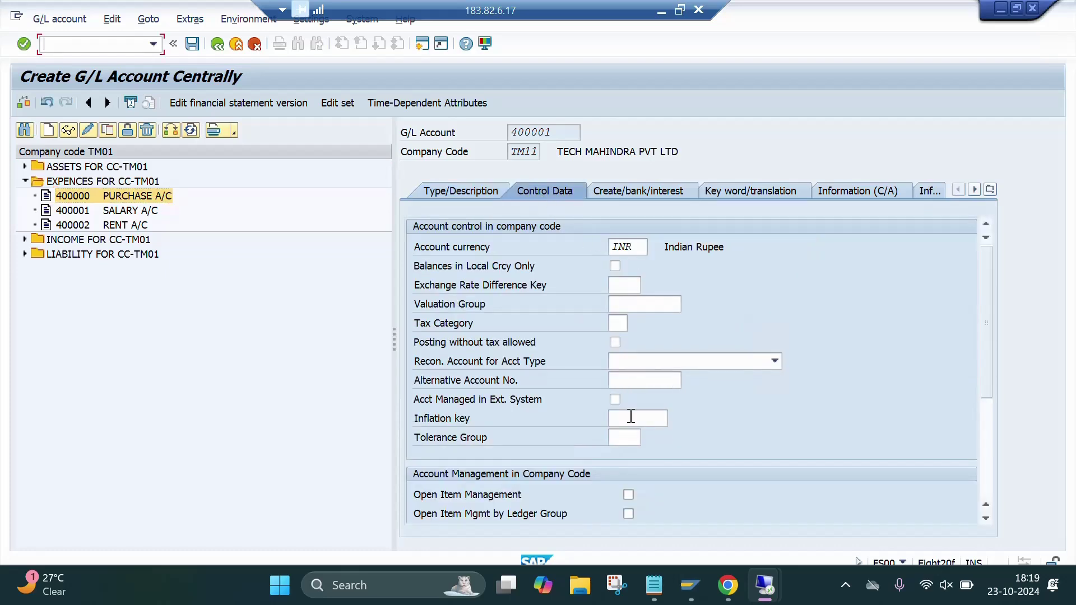
{"action": "left_click_drag", "start_coordinate": [989, 377], "coordinate": [988, 443]}
{"action": "scroll", "coordinate": [953, 336], "scroll_direction": "up", "scroll_amount": 2}
{"action": "left_click", "coordinate": [640, 193]}
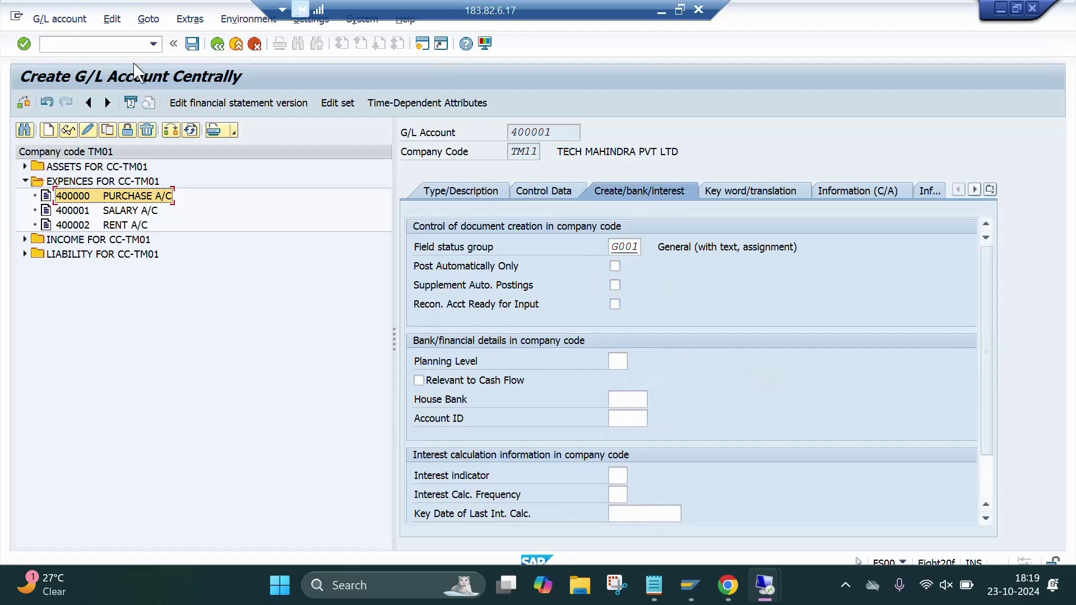
{"action": "left_click", "coordinate": [193, 45]}
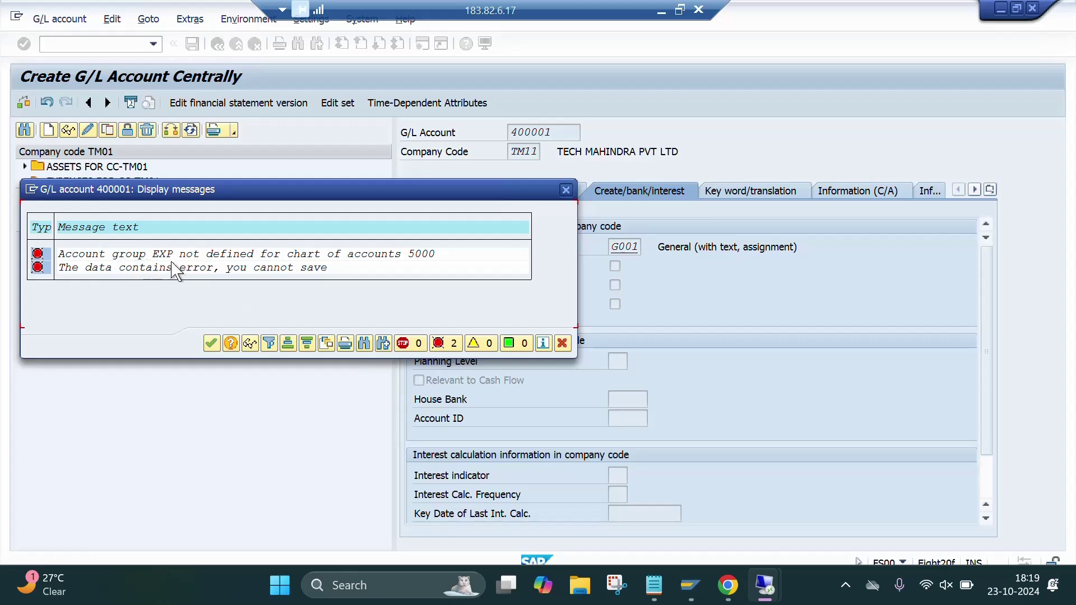
{"action": "left_click", "coordinate": [212, 343]}
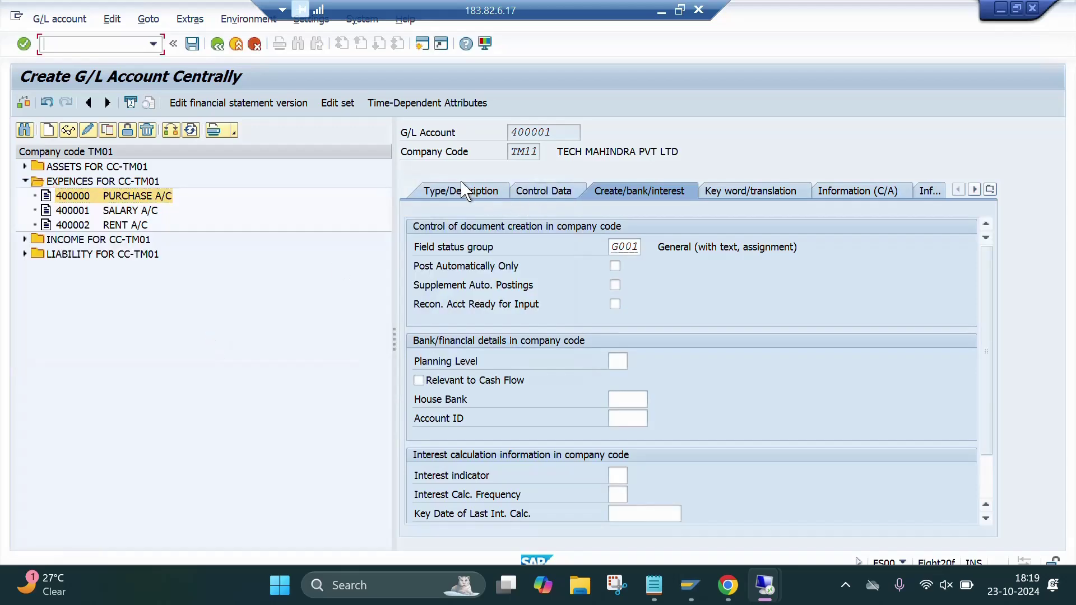
- Change the new account's account group to EXP. EXPENCES FOR CC-TM11 and save the account
{"action": "left_click", "coordinate": [470, 196]}
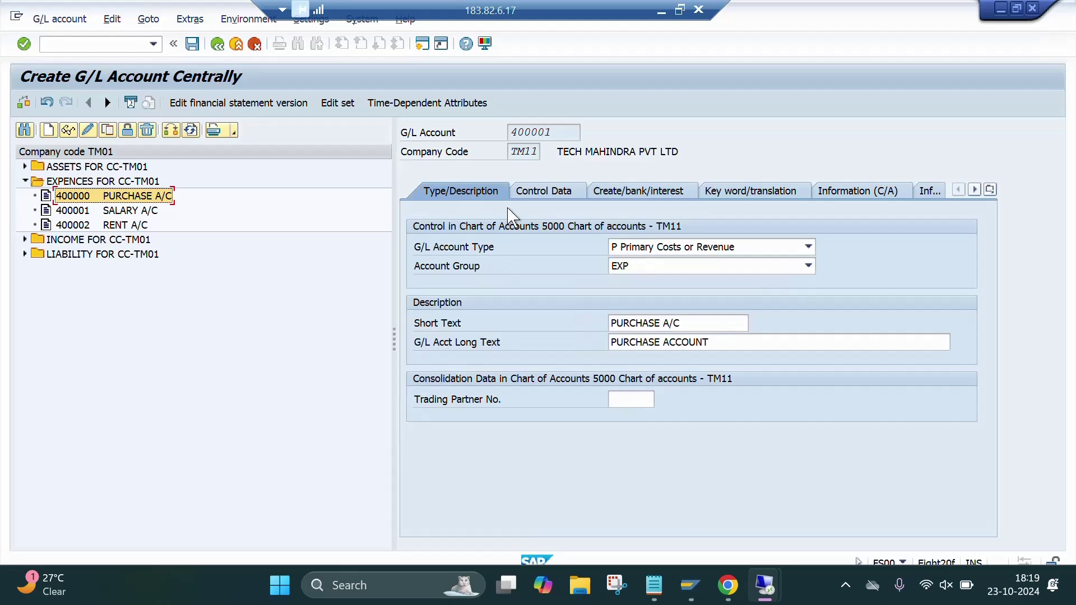
{"action": "left_click", "coordinate": [633, 269]}
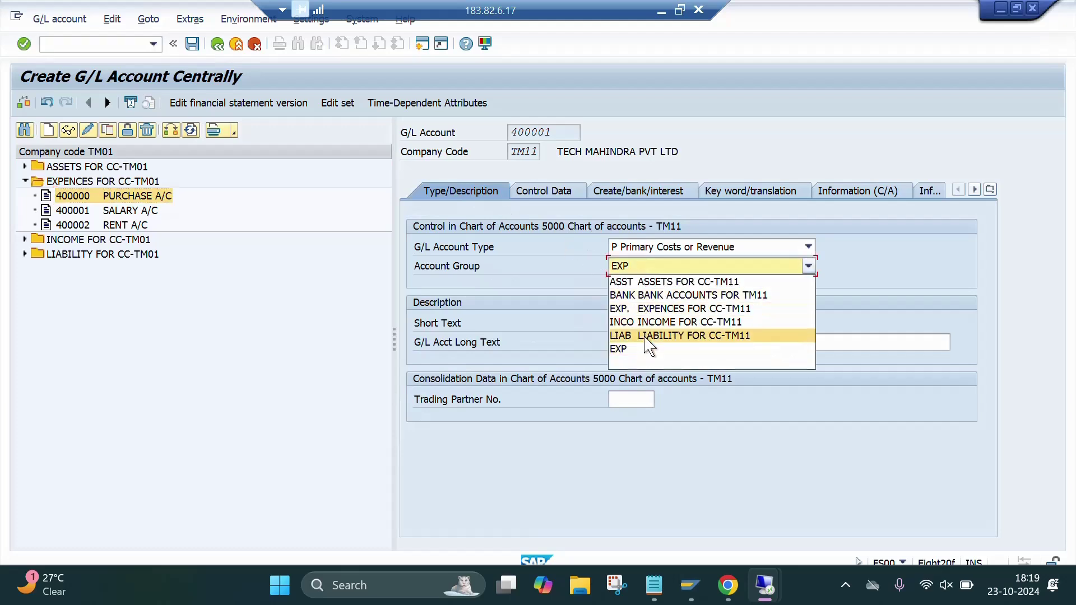
{"action": "left_click", "coordinate": [644, 313]}
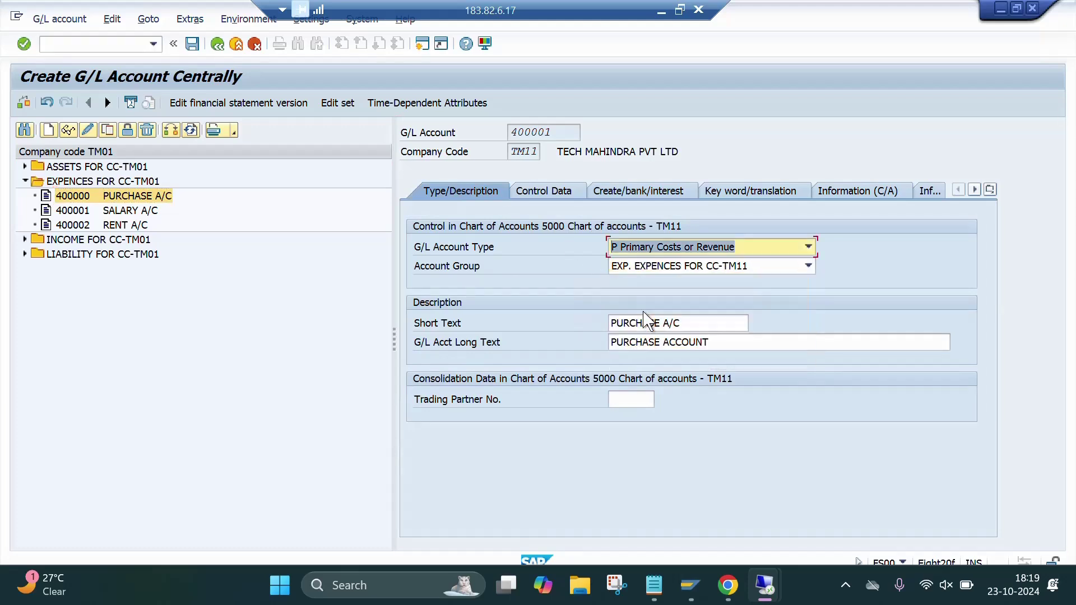
{"action": "left_click", "coordinate": [193, 45]}
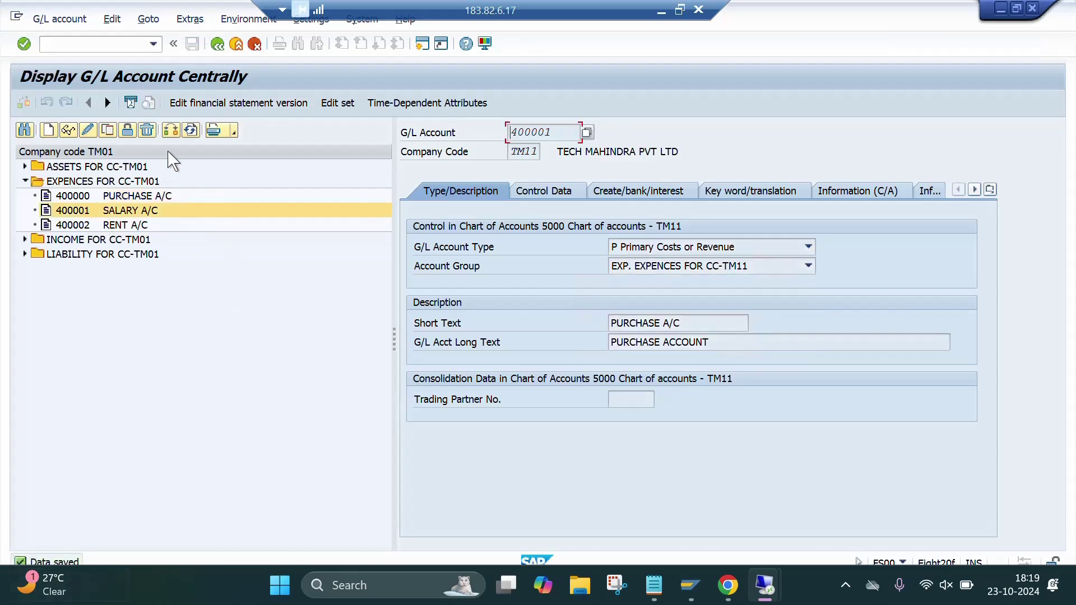
- Switch the account list to company code TM11 and select the new PURCHASE A/C in its expenses group
{"action": "left_click", "coordinate": [171, 132]}
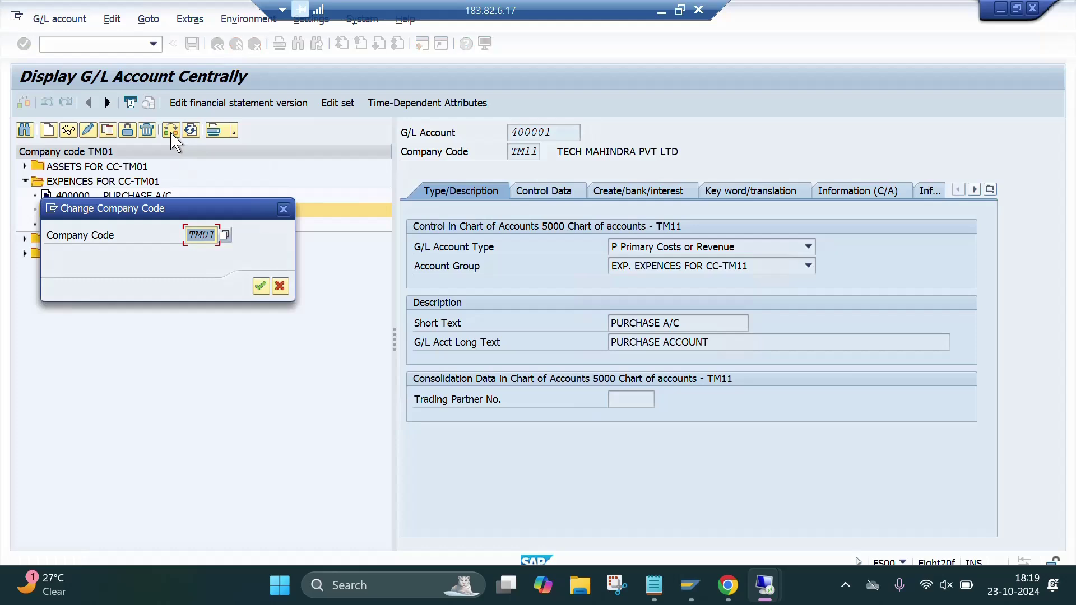
{"action": "type", "text": "tm"}
{"action": "key", "text": "Down"}
{"action": "key", "text": "Return"}
{"action": "left_click", "coordinate": [260, 286]}
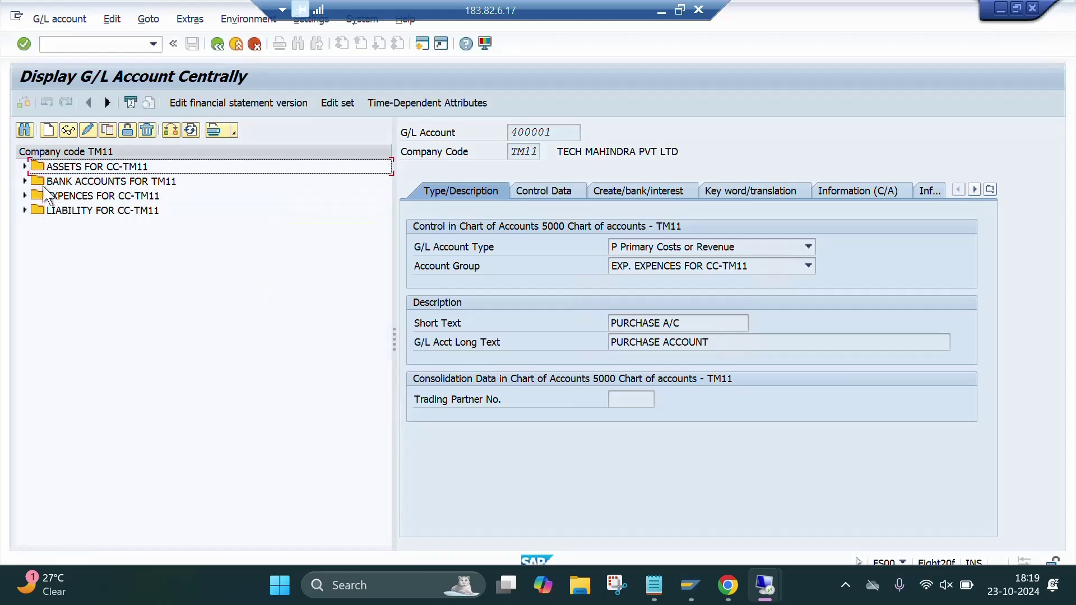
{"action": "left_click", "coordinate": [24, 196]}
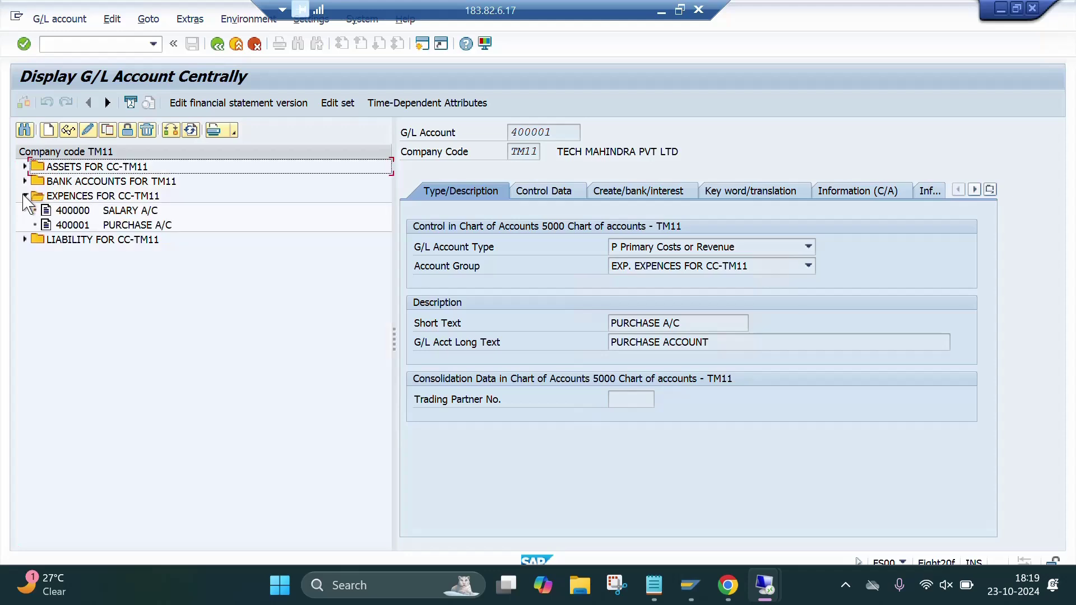
{"action": "left_click", "coordinate": [106, 226]}
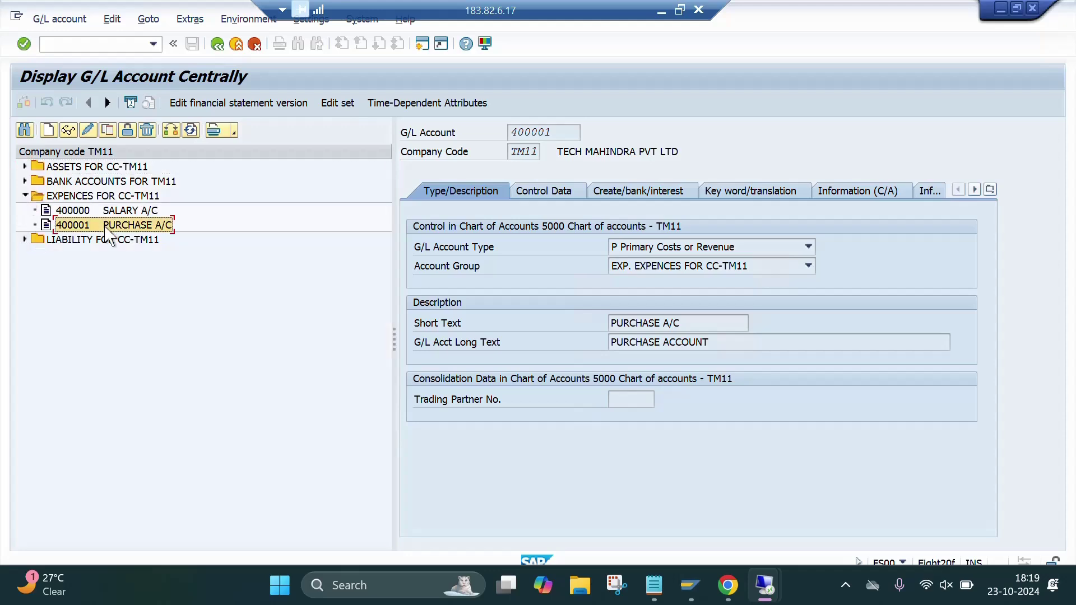